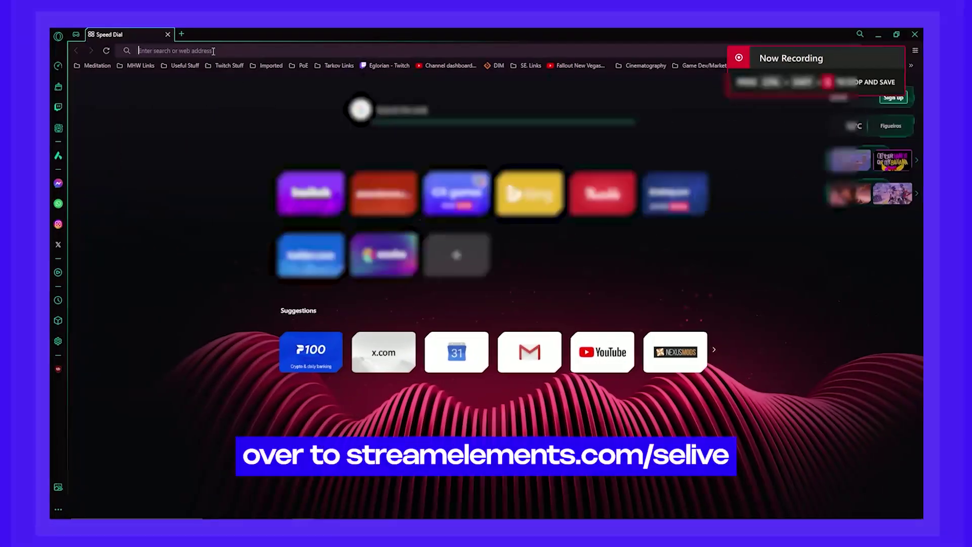
Step: Download the SE.Live installer from streamelements.com/selive and save it to Downloads
click(212, 52)
text(streamelements.com/selive)
key(Return)
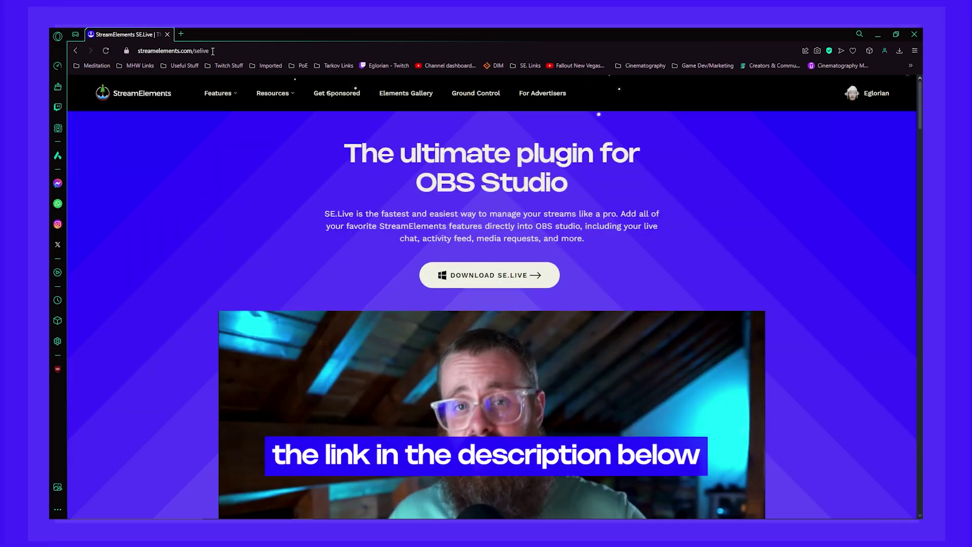
click(514, 286)
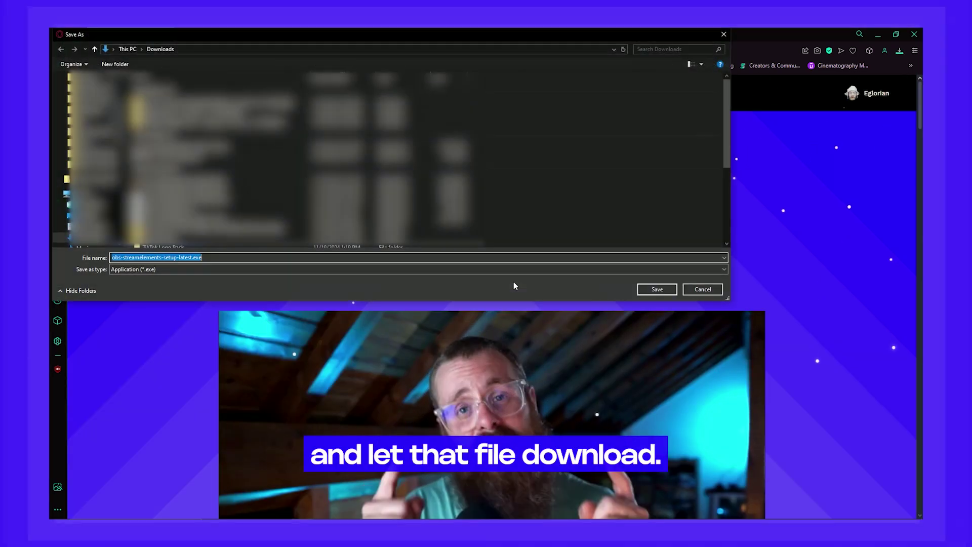
click(652, 288)
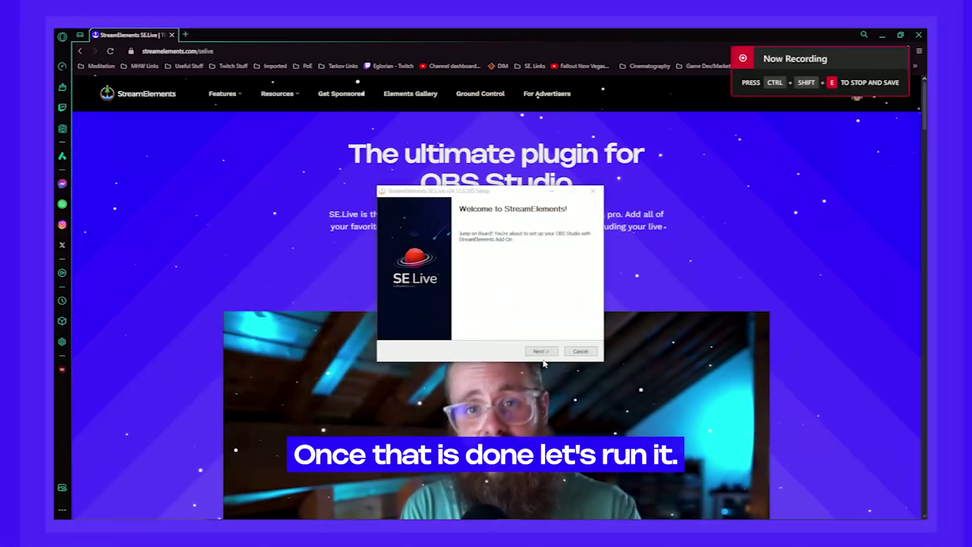
Step: Install the SE.Live add-on into the default folder, accepting the licence, and finish to launch SE.Live
click(538, 349)
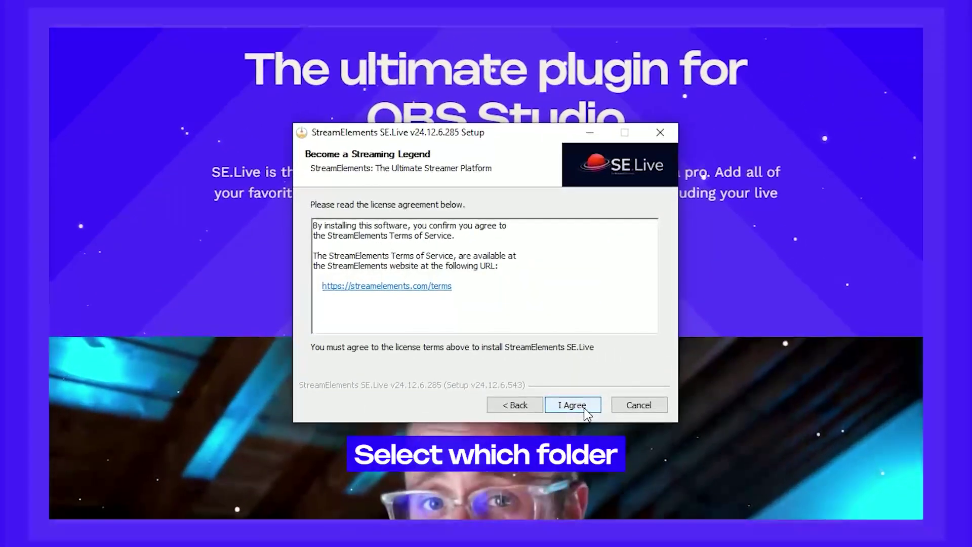
click(559, 373)
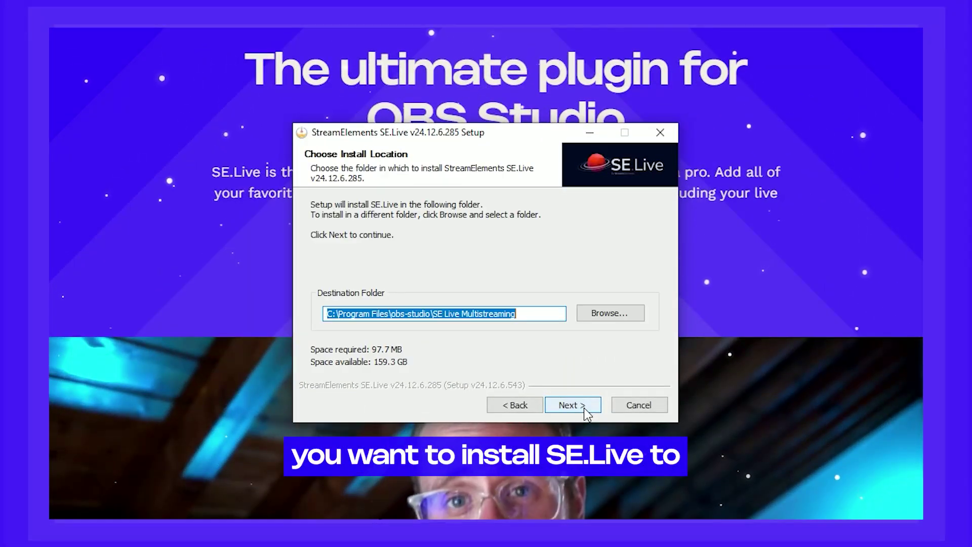
click(584, 408)
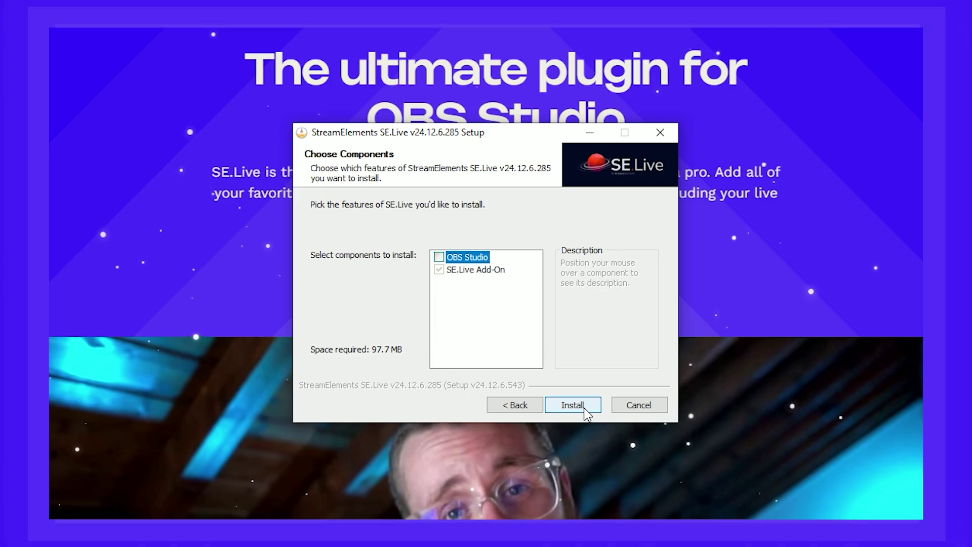
click(584, 408)
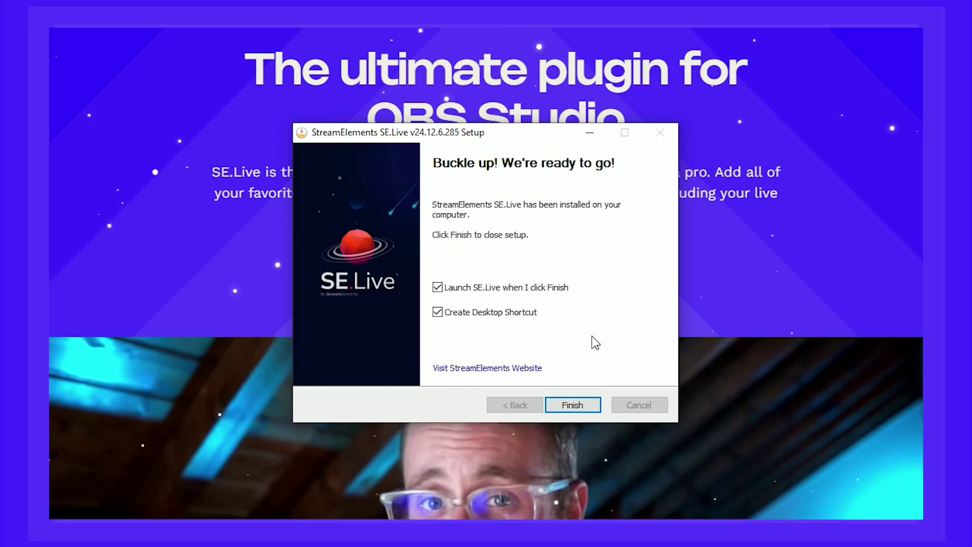
click(582, 409)
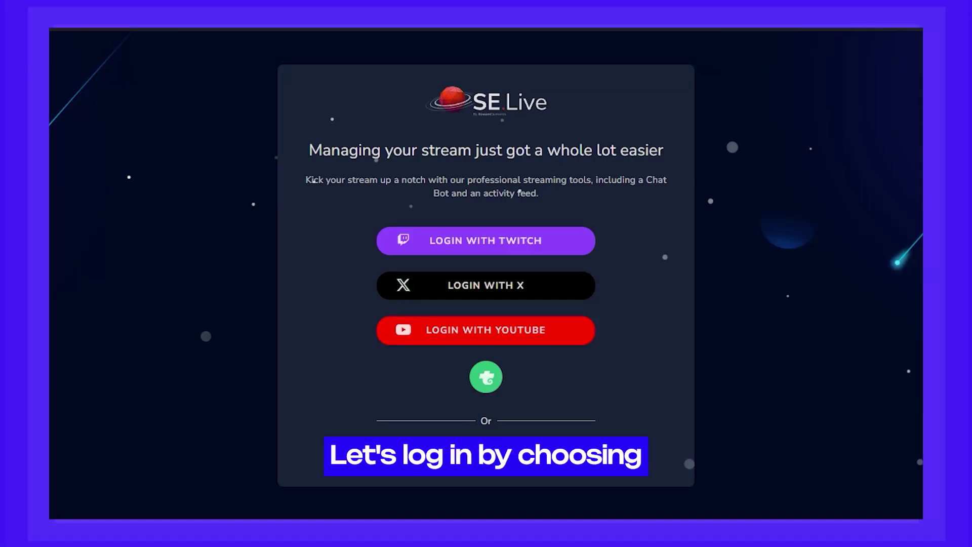
Step: Log in to SE.Live with Twitch, entering the account username and password
click(485, 243)
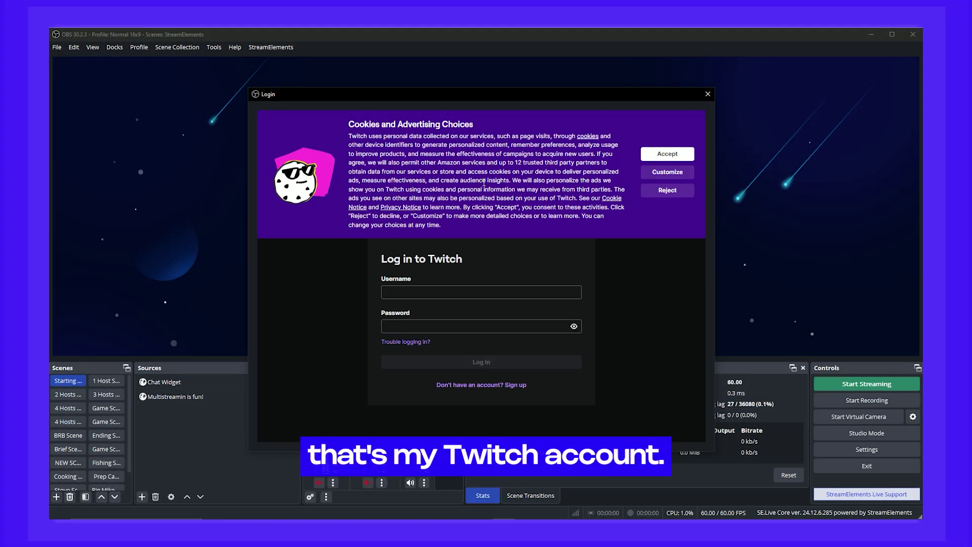
click(473, 167)
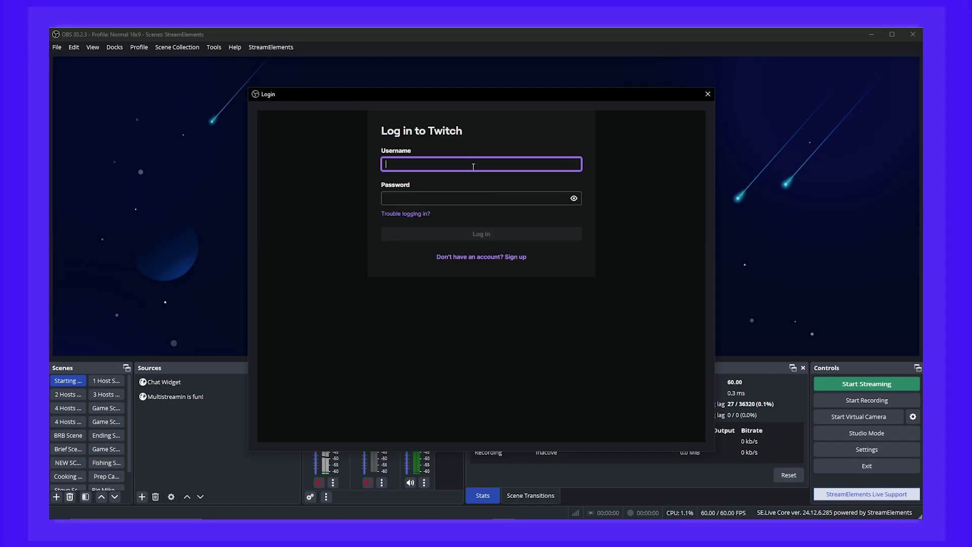
key(ctrl+v)
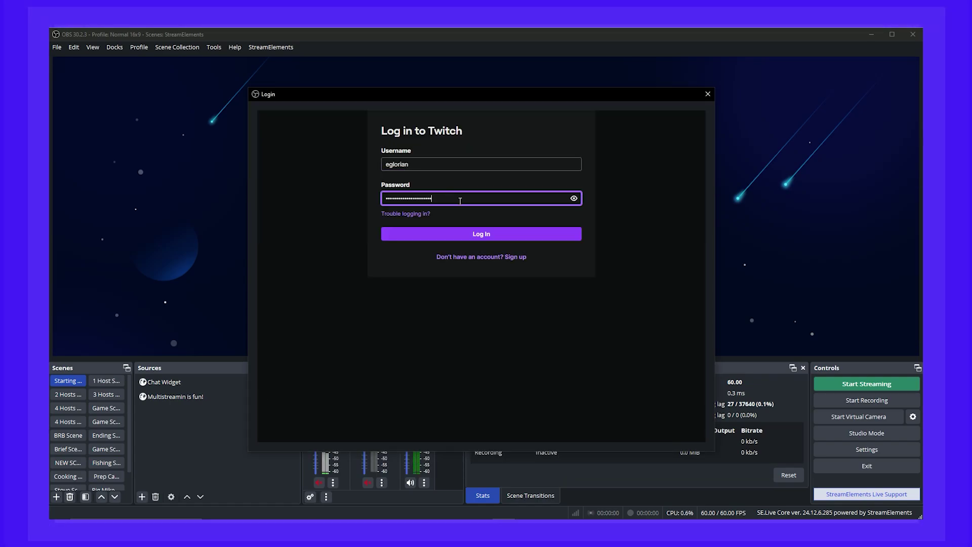
click(481, 234)
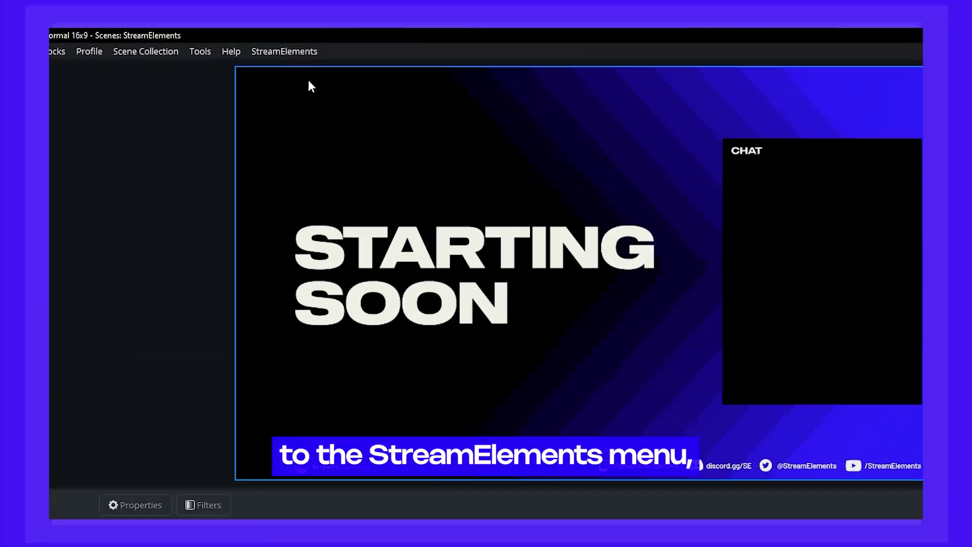
Step: Switch SE.Live to the Beta release via StreamElements > SE.Live Versions
click(270, 43)
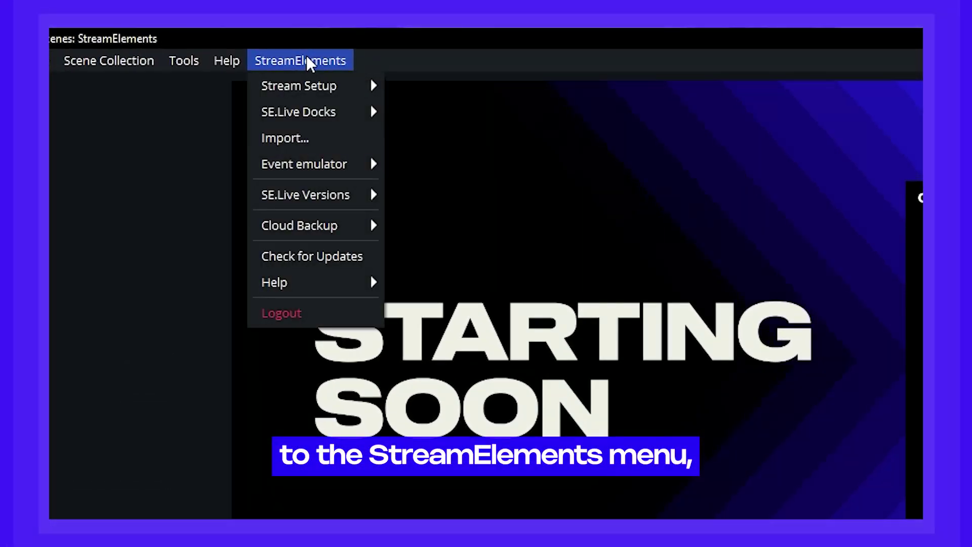
mouse_move(384, 196)
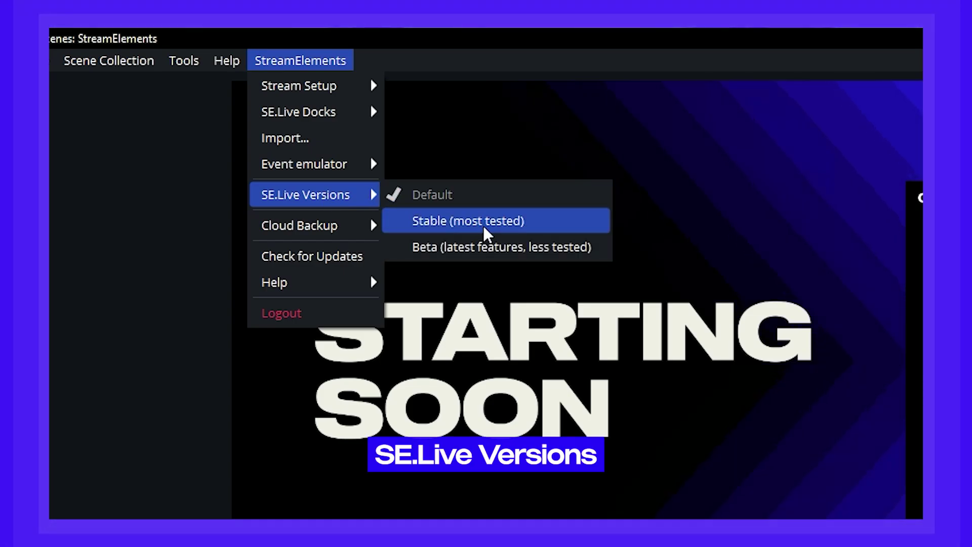
click(504, 251)
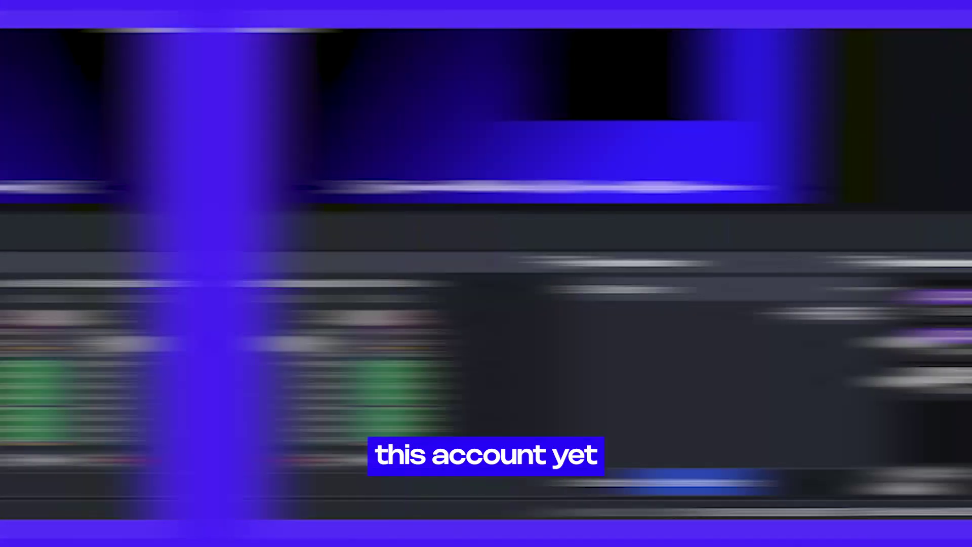
Step: Add a YouTube output in the Multi-Streaming dock and connect the YouTube account
click(696, 473)
click(745, 332)
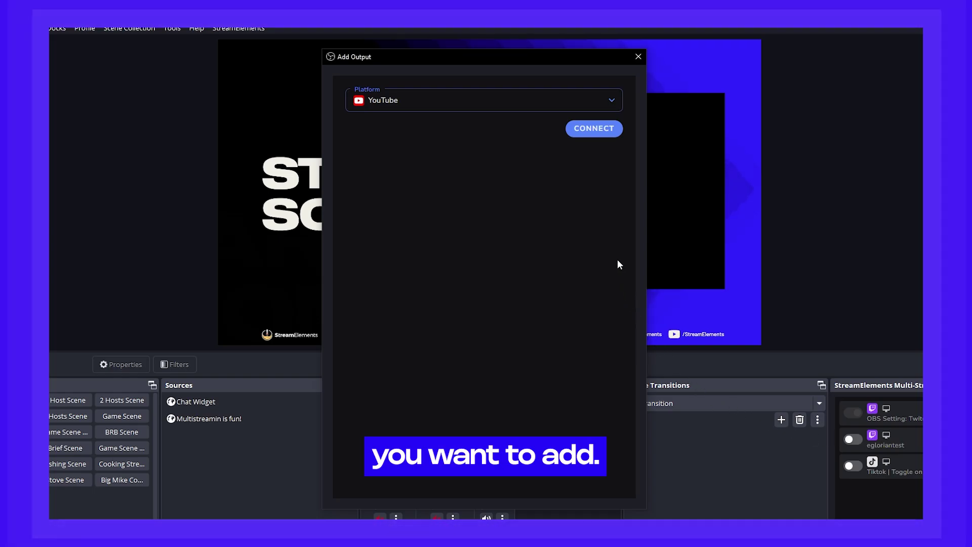
click(605, 134)
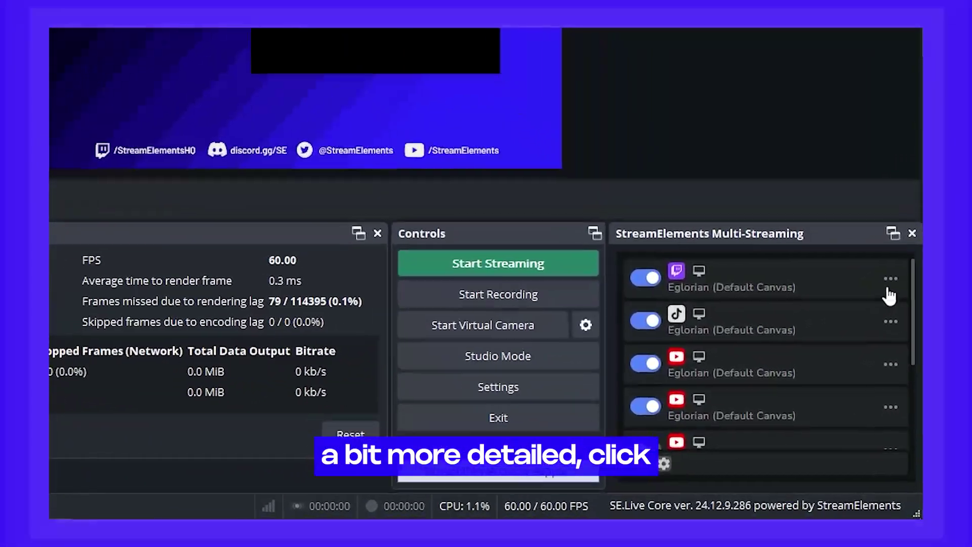
Step: Open the multistreaming settings from the Twitch output and connect the additional YouTube channel
click(890, 280)
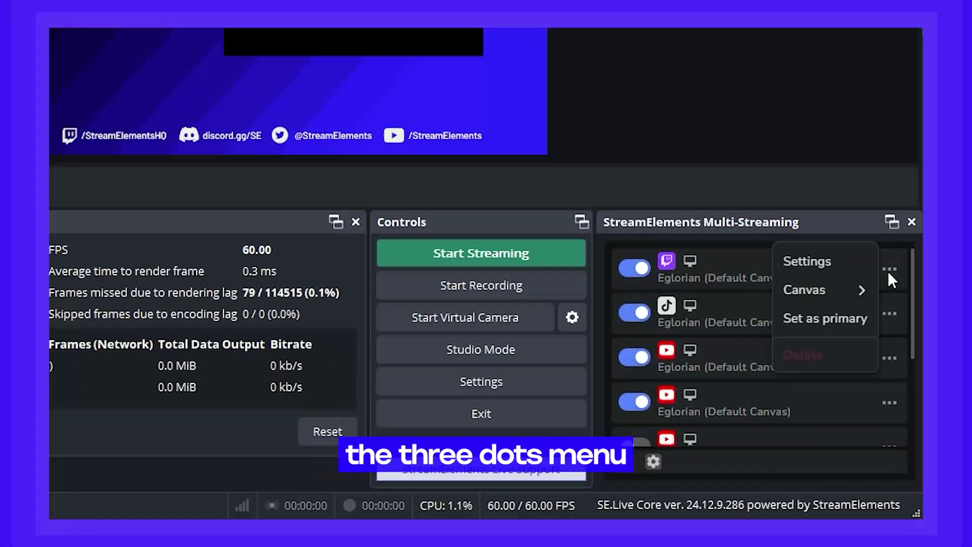
click(836, 274)
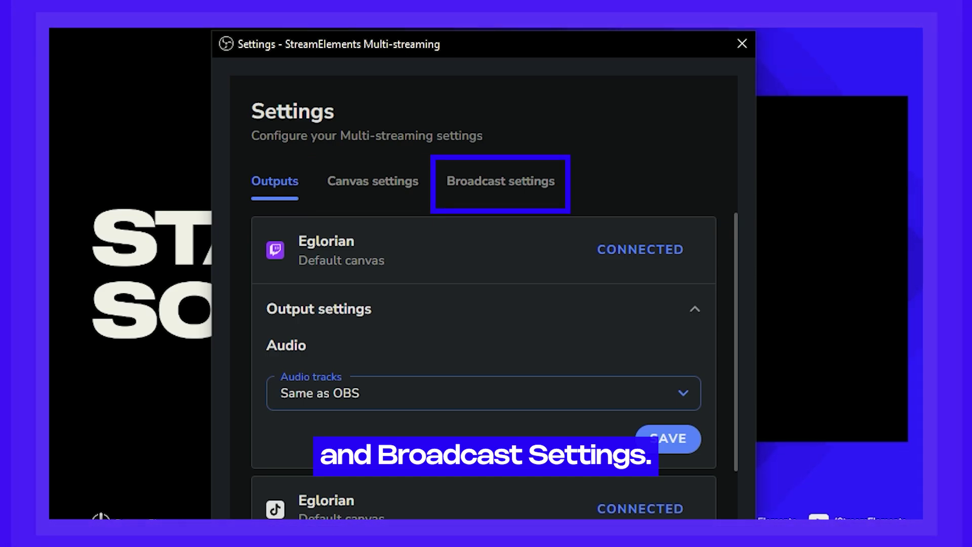
scroll(729, 420, down, 10)
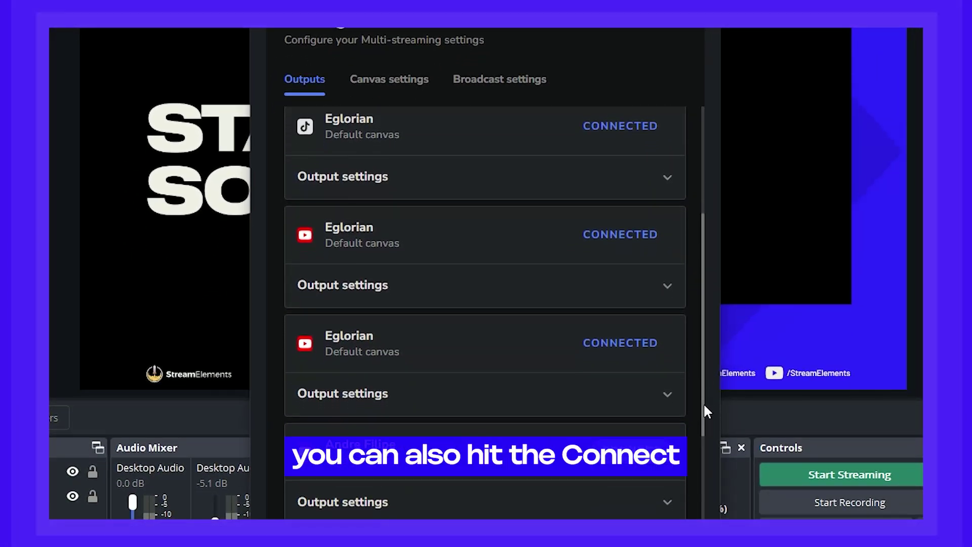
scroll(704, 440, down, 1)
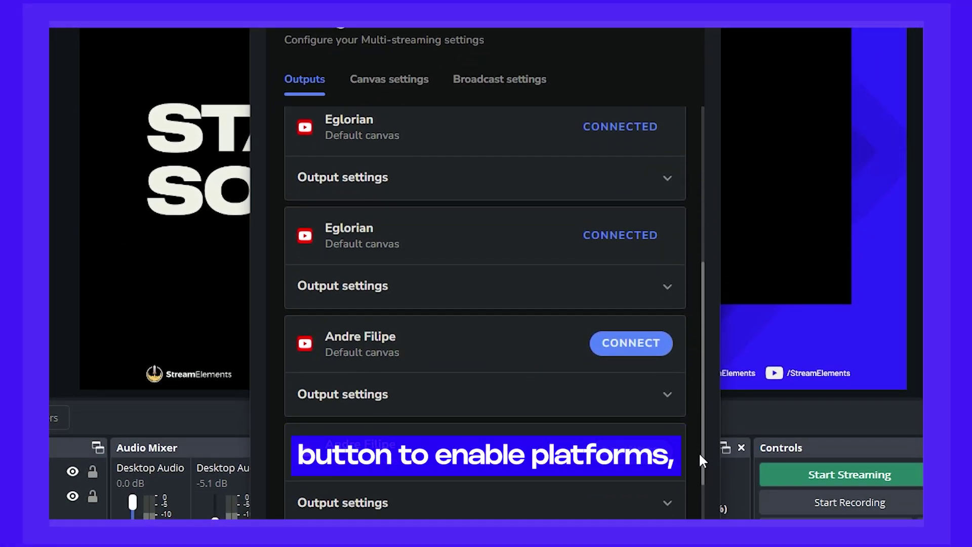
click(645, 348)
Step: Set the Twitch output's audio track to Track 3 and review the broadcast settings
scroll(705, 267, up, 10)
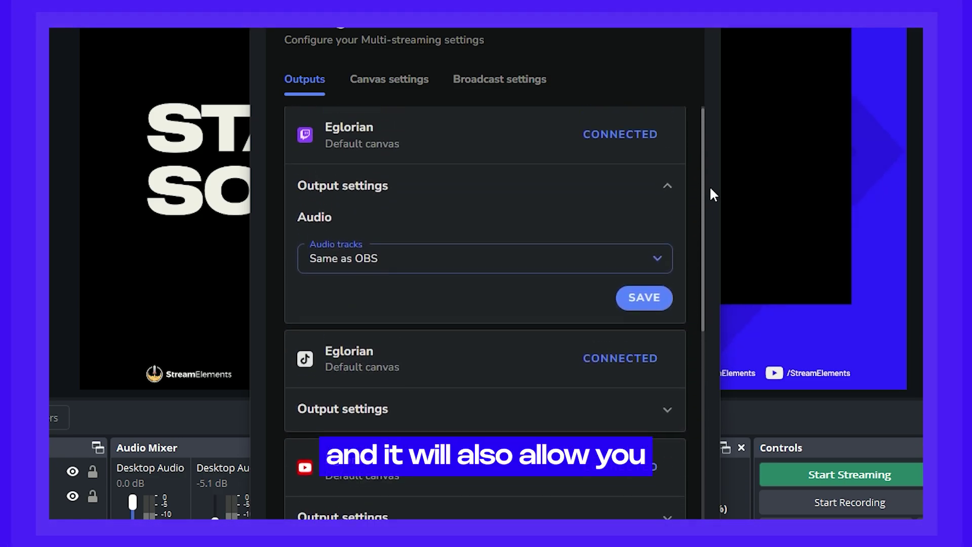
click(653, 255)
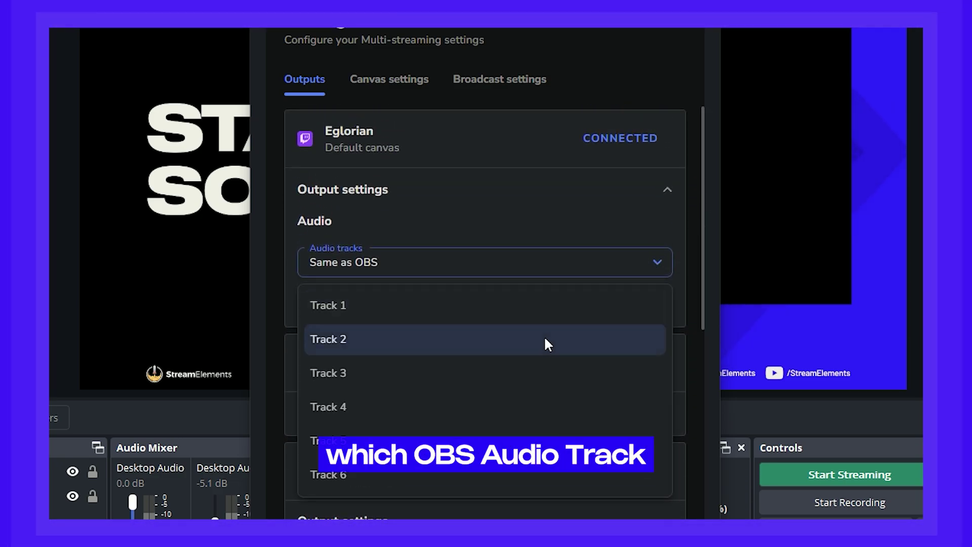
click(520, 378)
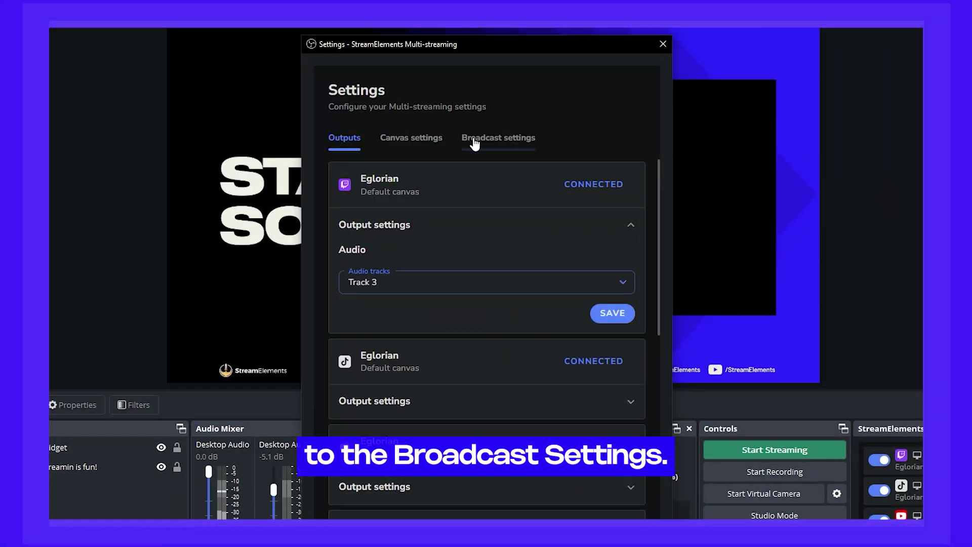
click(475, 143)
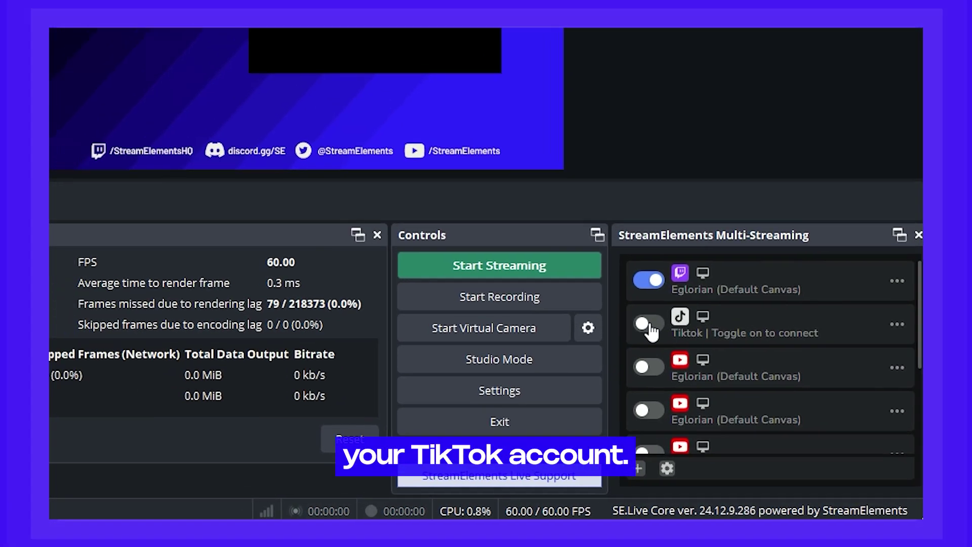
Step: Turn on the TikTok output and choose QR-code login on the TikTok page
click(628, 313)
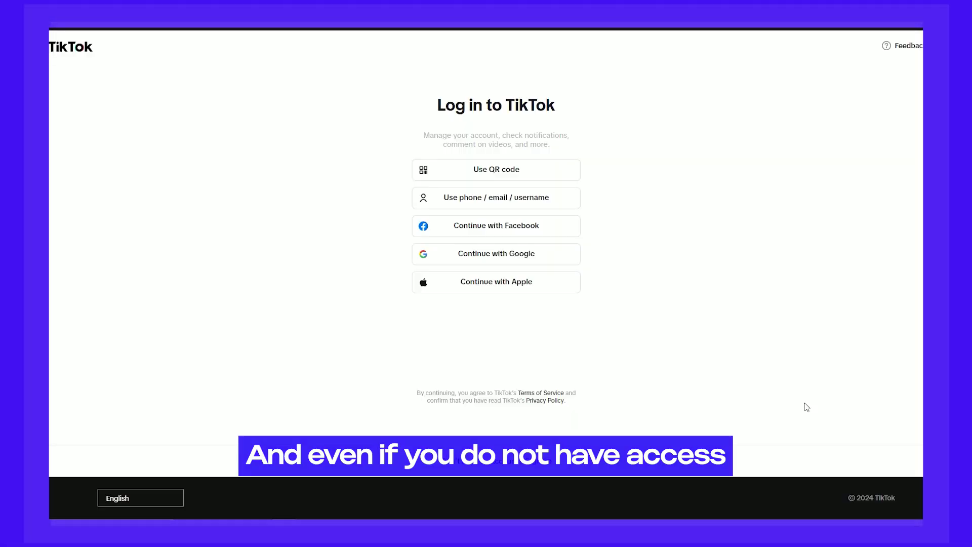
click(524, 175)
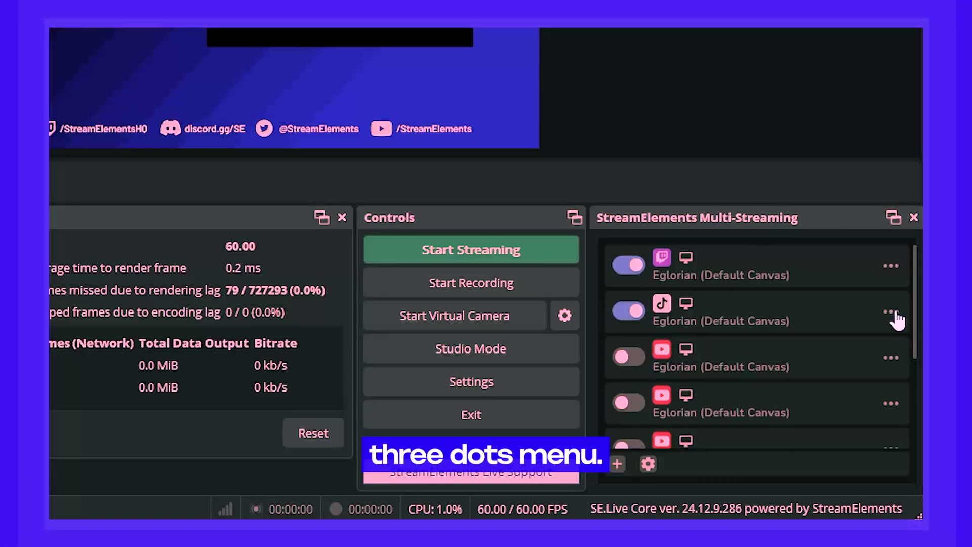
Step: Create a 1080x1920 canvas named TikTok for the TikTok output and dock its preview upper right
click(906, 414)
mouse_move(831, 291)
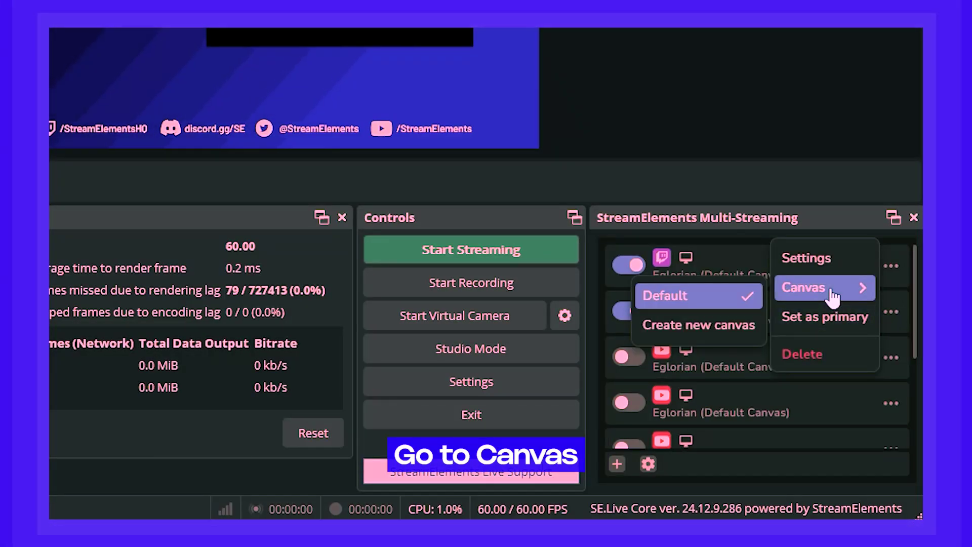
click(723, 317)
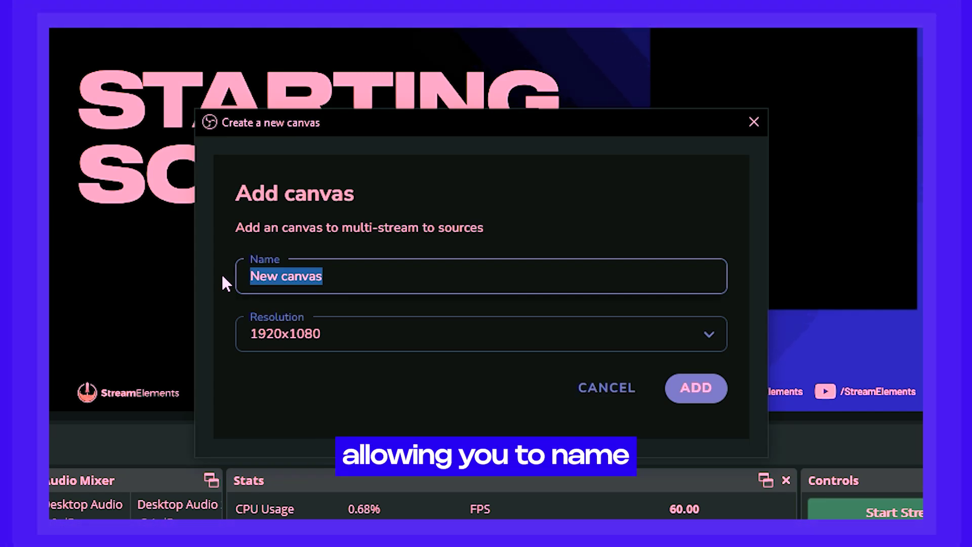
text(TikTok)
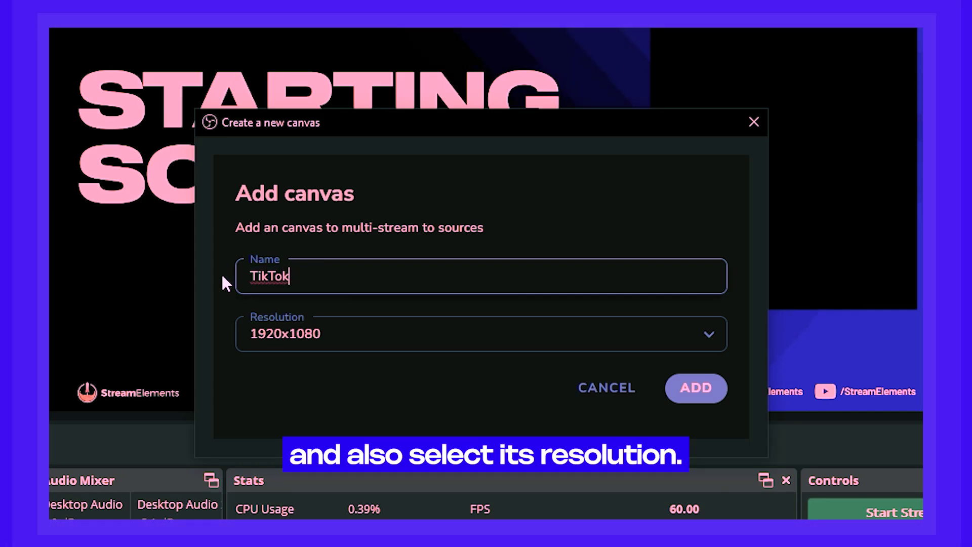
click(703, 333)
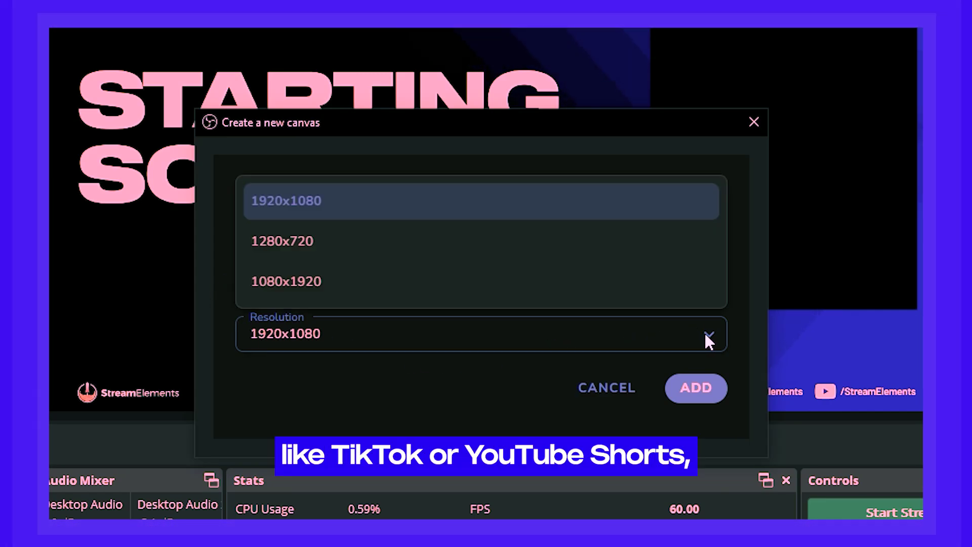
click(445, 286)
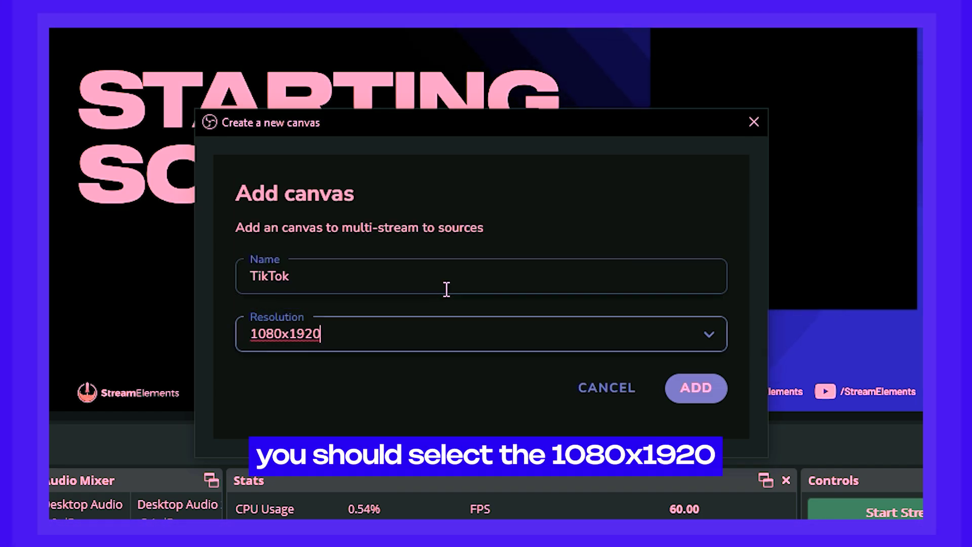
click(700, 394)
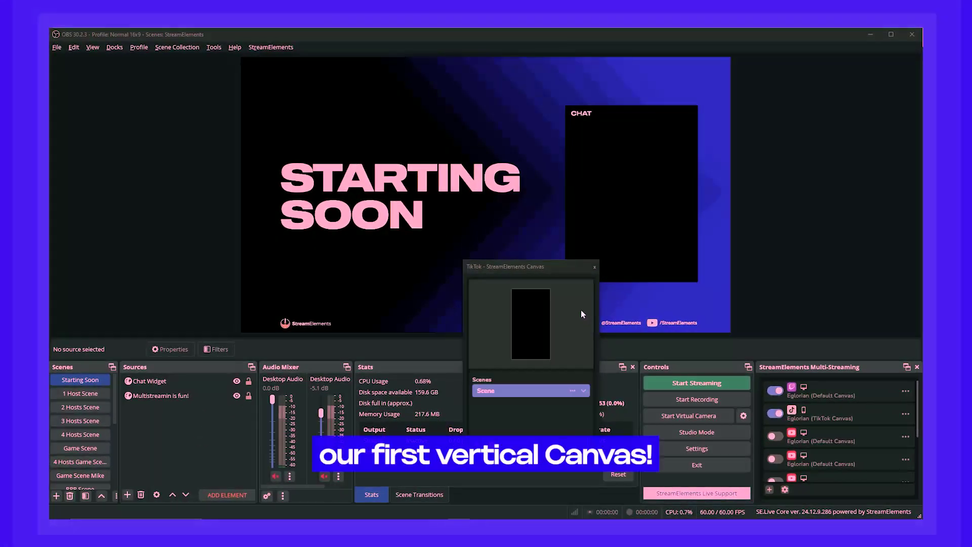
drag(539, 266, 884, 157)
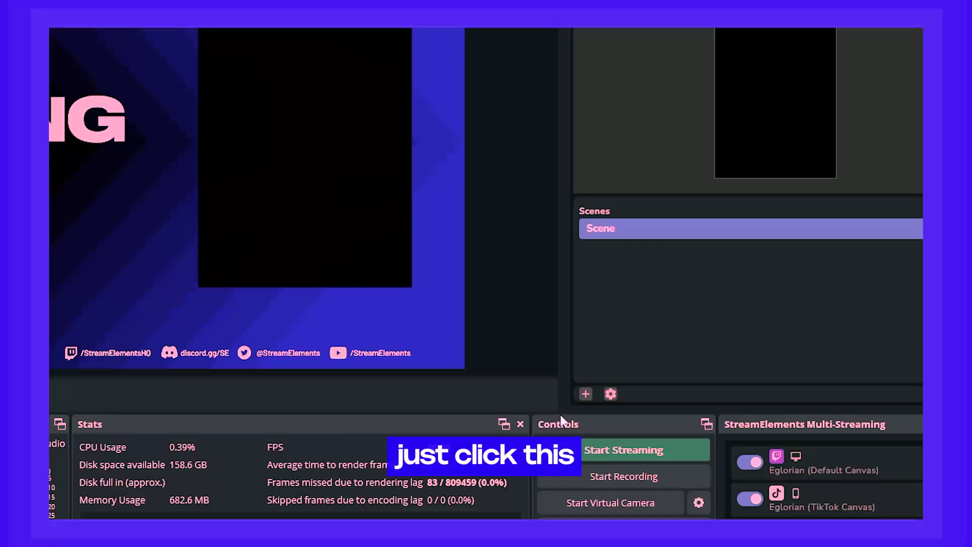
Step: Add a scene named Just Chatting to the TikTok canvas
click(586, 394)
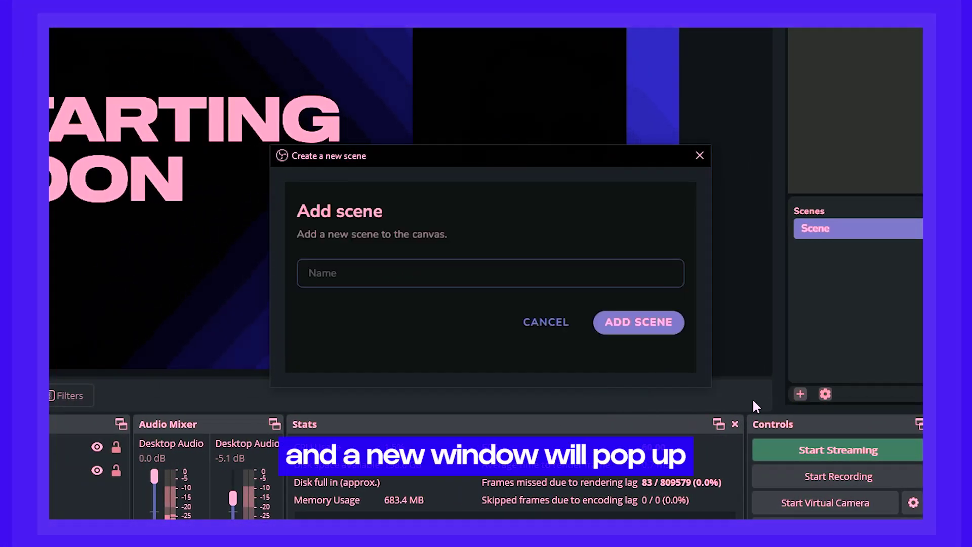
click(451, 280)
text(Just Chatt)
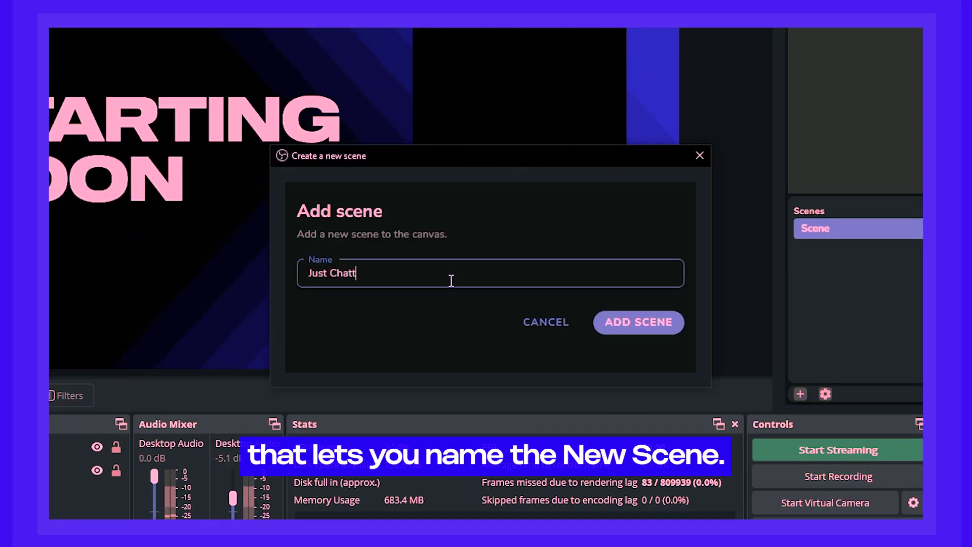
text(ing)
click(647, 317)
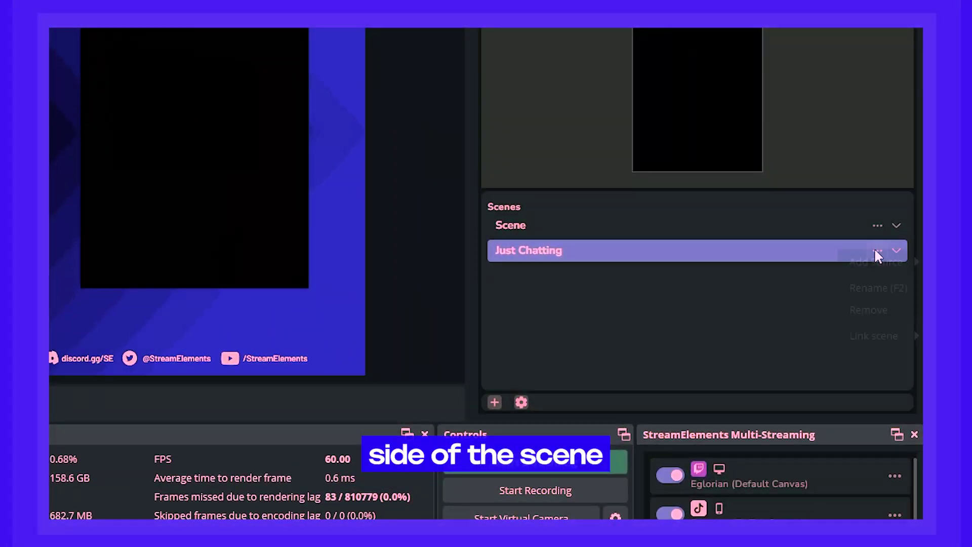
Step: Add the existing webcam Video Capture Device to Just Chatting and widen it across the top
mouse_move(905, 257)
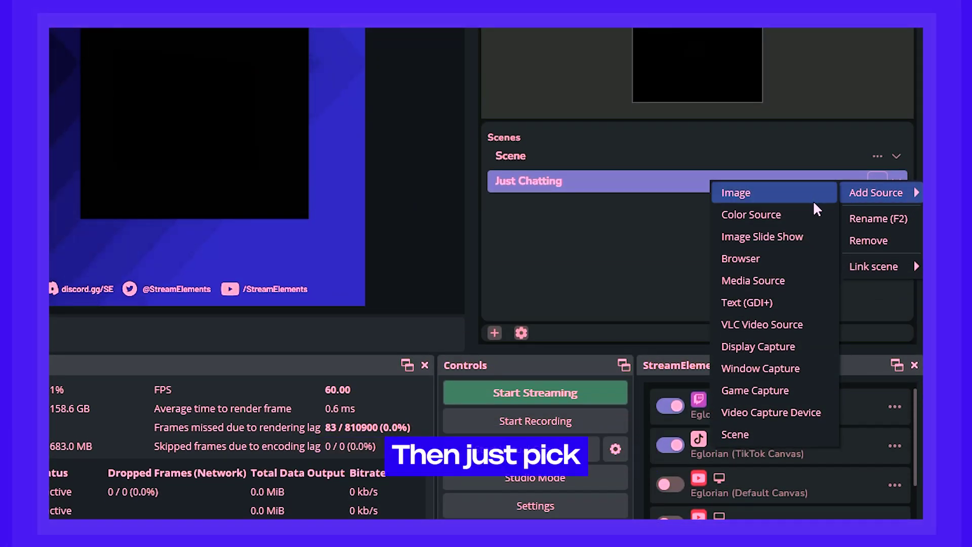
click(822, 411)
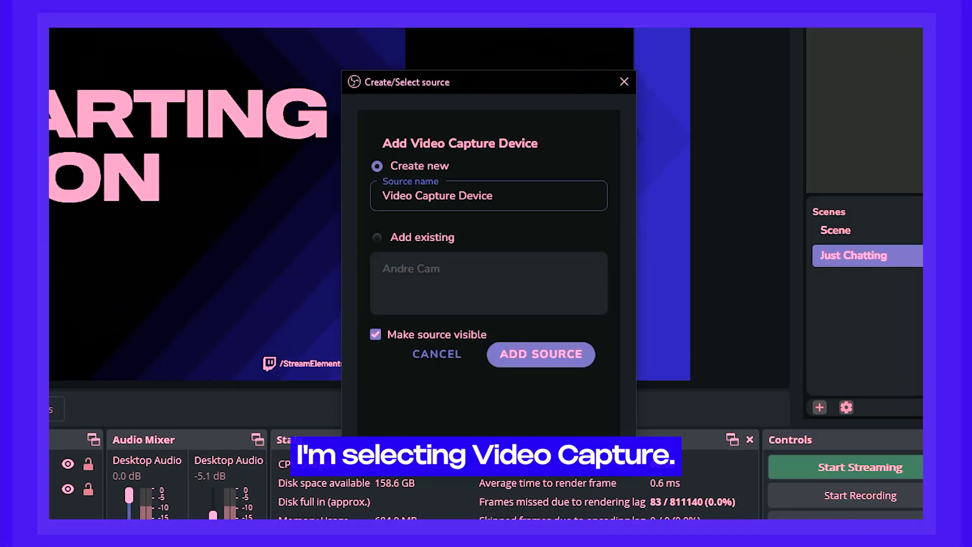
click(449, 237)
click(443, 265)
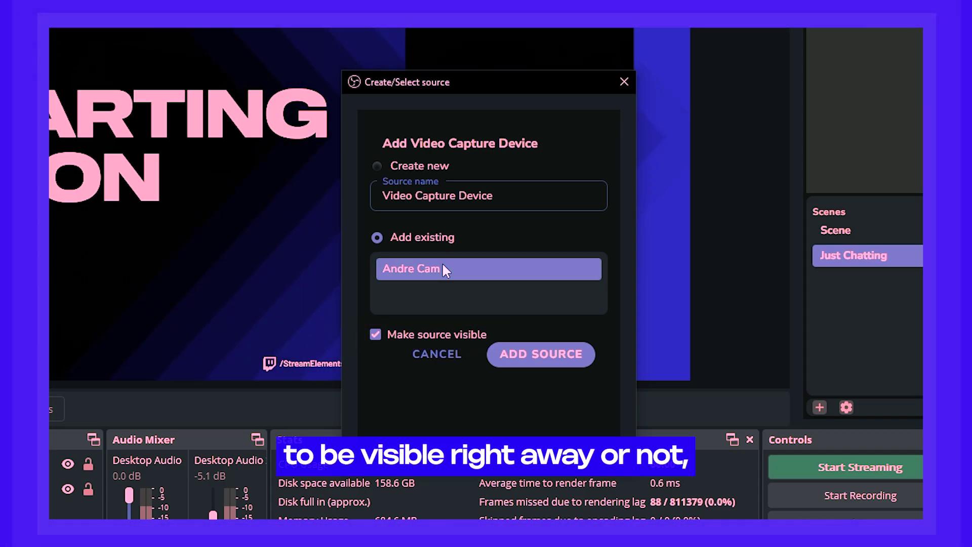
click(566, 356)
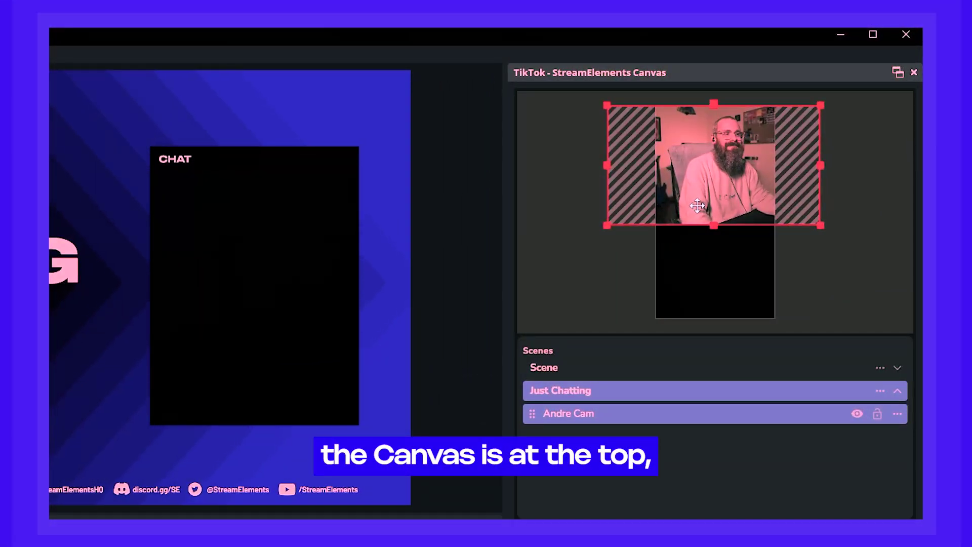
mouse_move(714, 225)
mouse_down()
mouse_move(727, 282)
mouse_move(738, 254)
mouse_move(724, 239)
mouse_up()
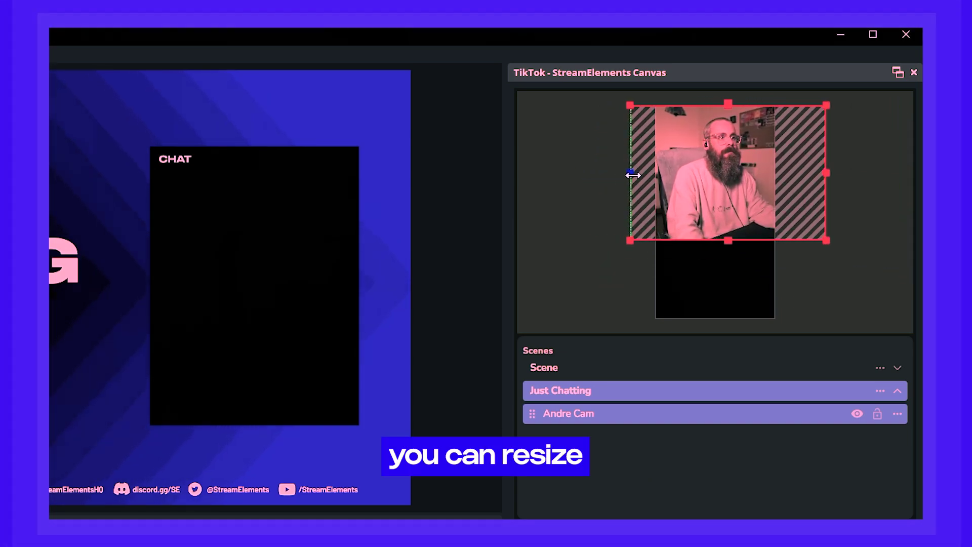